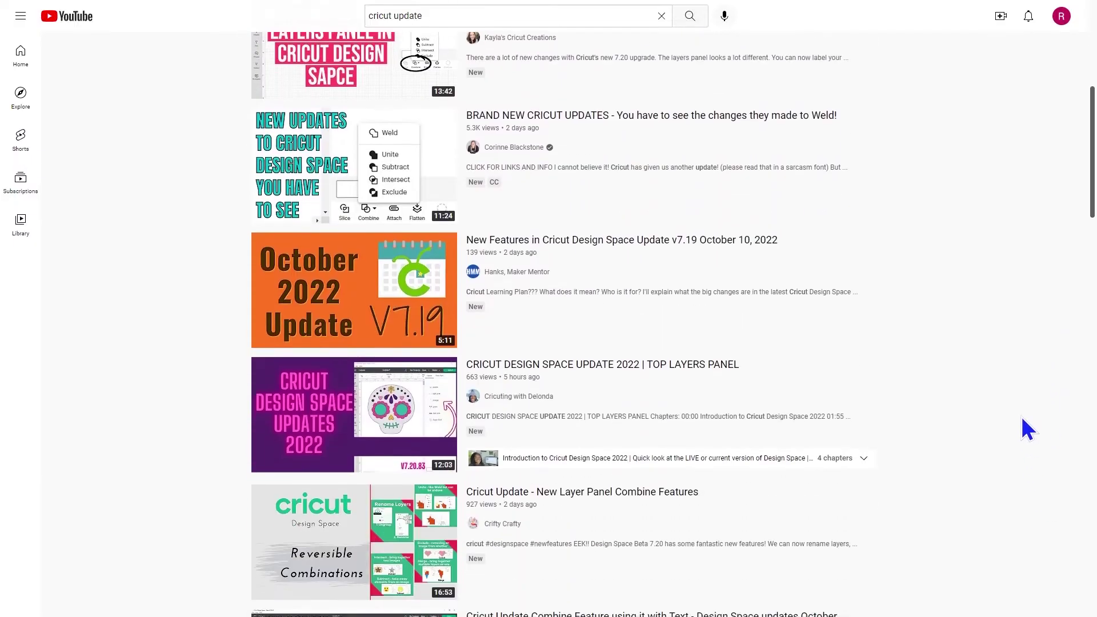
- Scroll through the 'cricut update' YouTube results to browse Design Space update videos
scroll(1028, 441, down, 2)
scroll(1025, 440, down, 4)
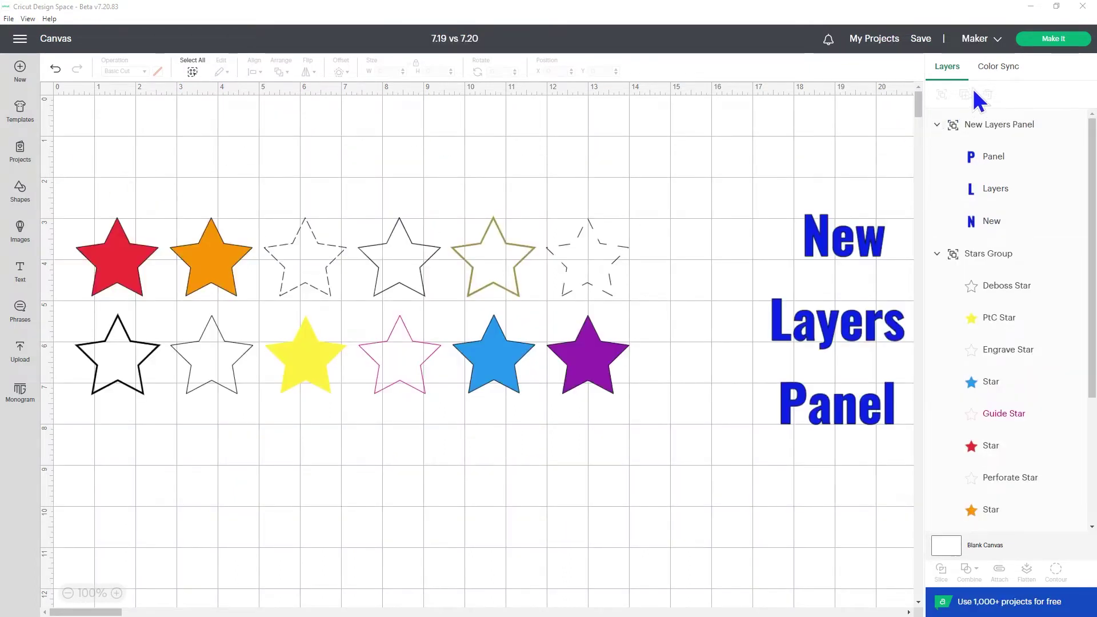
- Ungroup the New Layers Panel text, then regroup the words New, Layers and Panel together
click(999, 125)
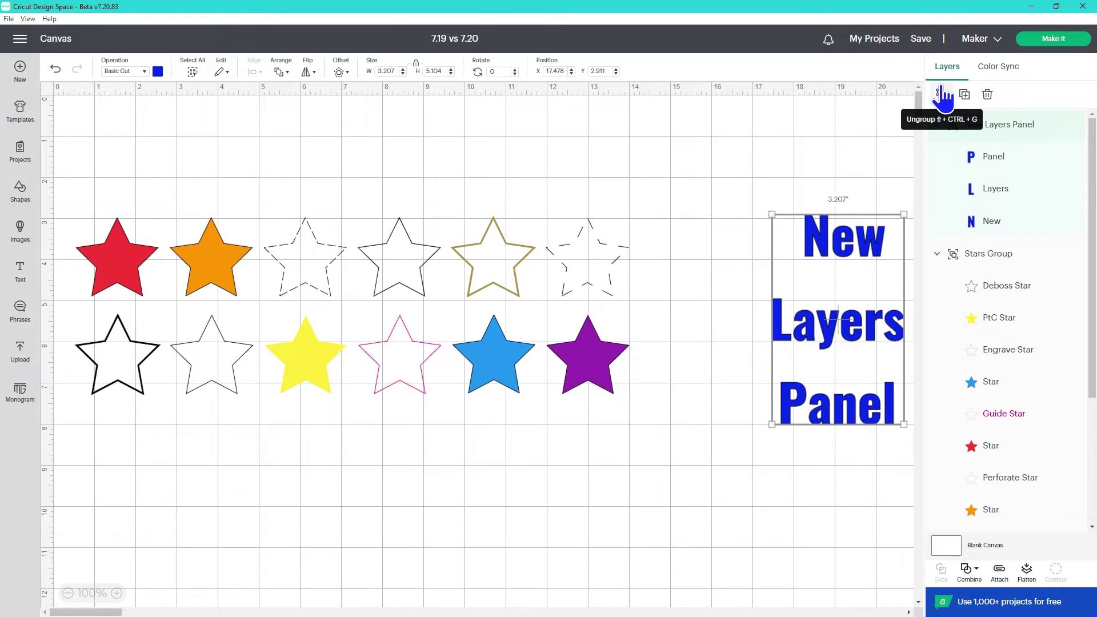
click(940, 93)
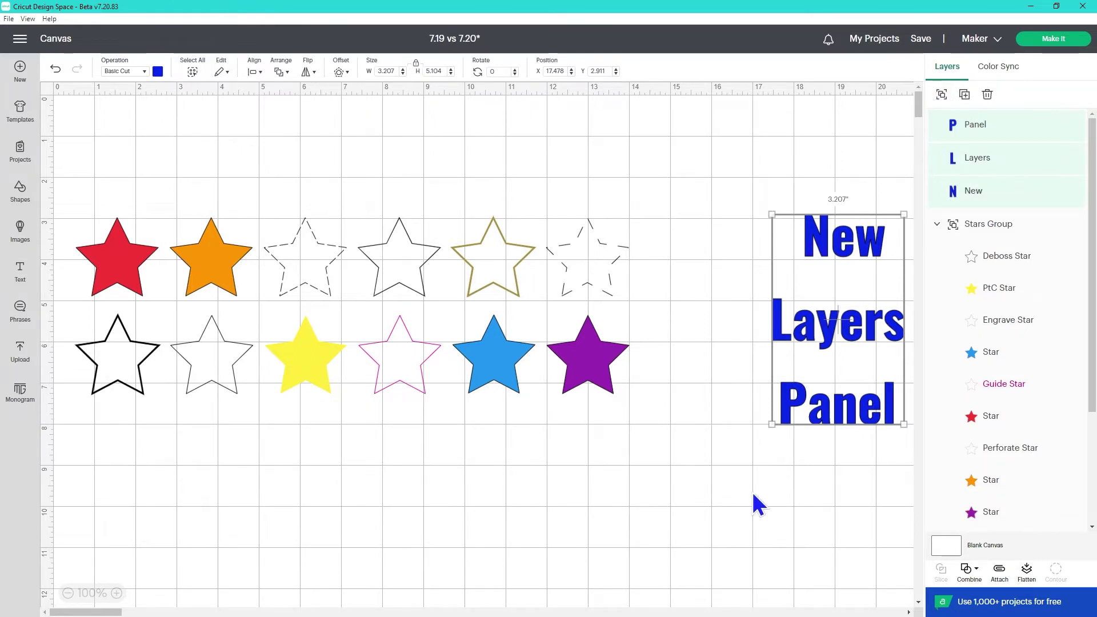
drag(746, 147, 901, 474)
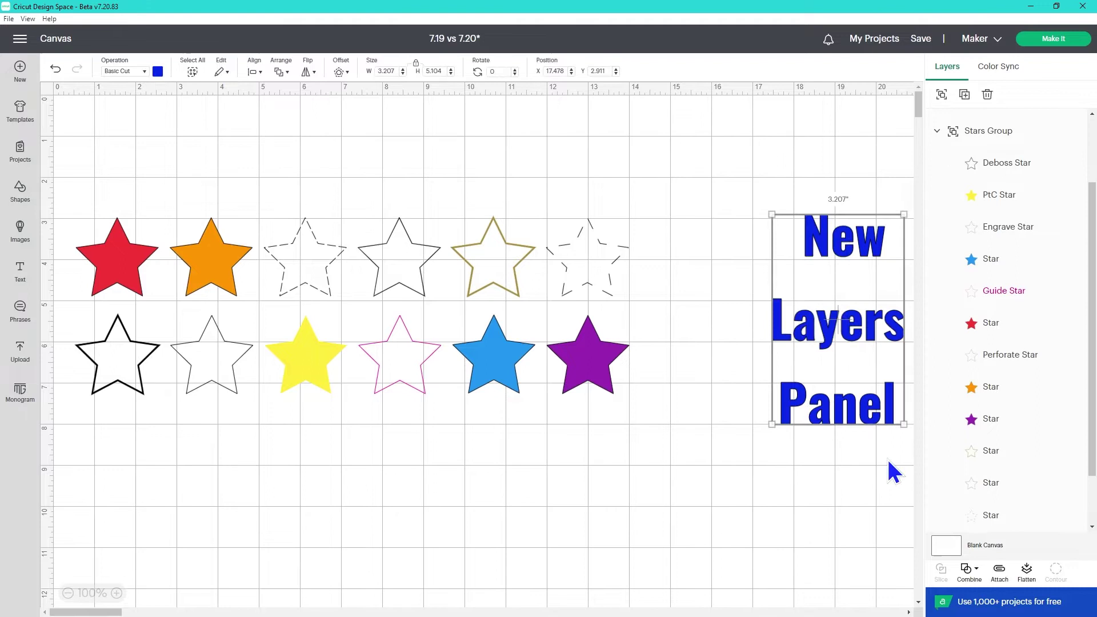
click(944, 94)
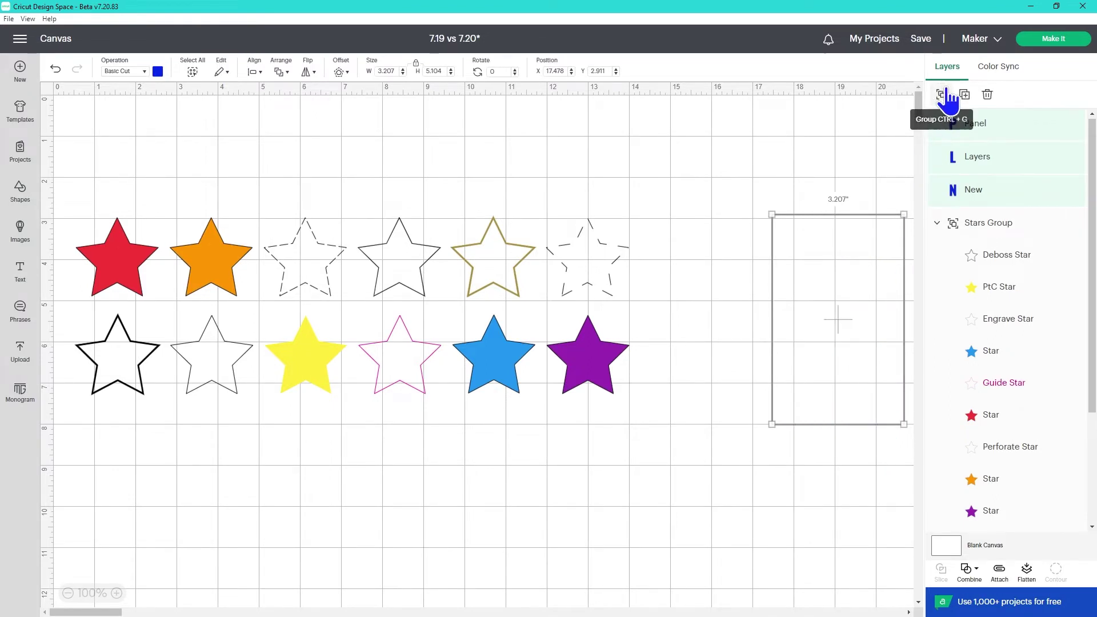
click(796, 159)
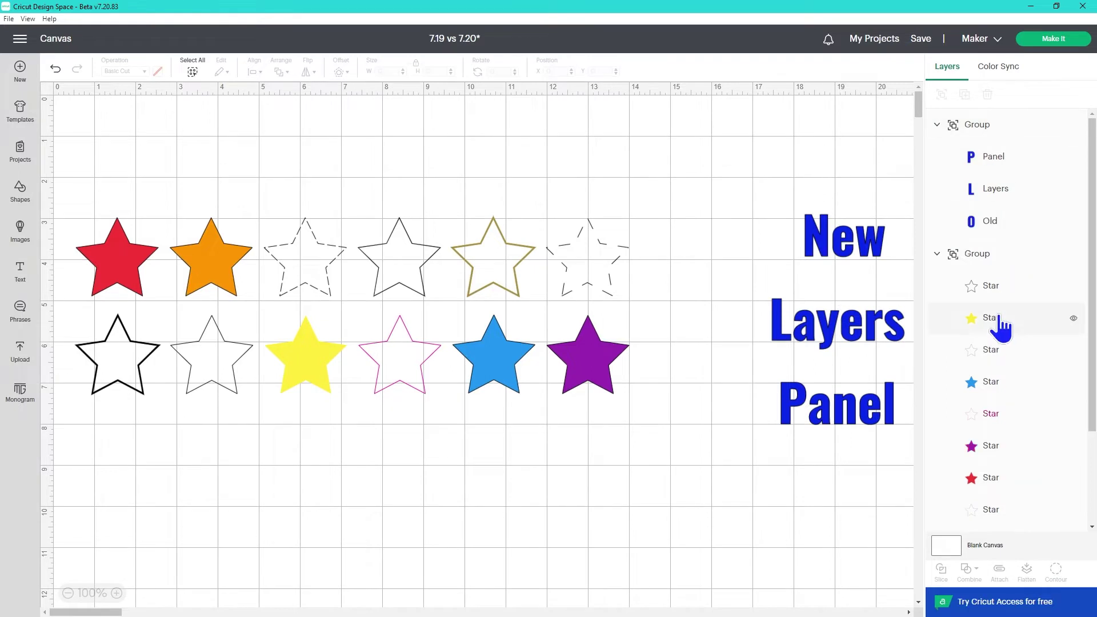
- Rename the black outline star 'Deboss Star' and the yellow star 'PtC Star'
click(1006, 286)
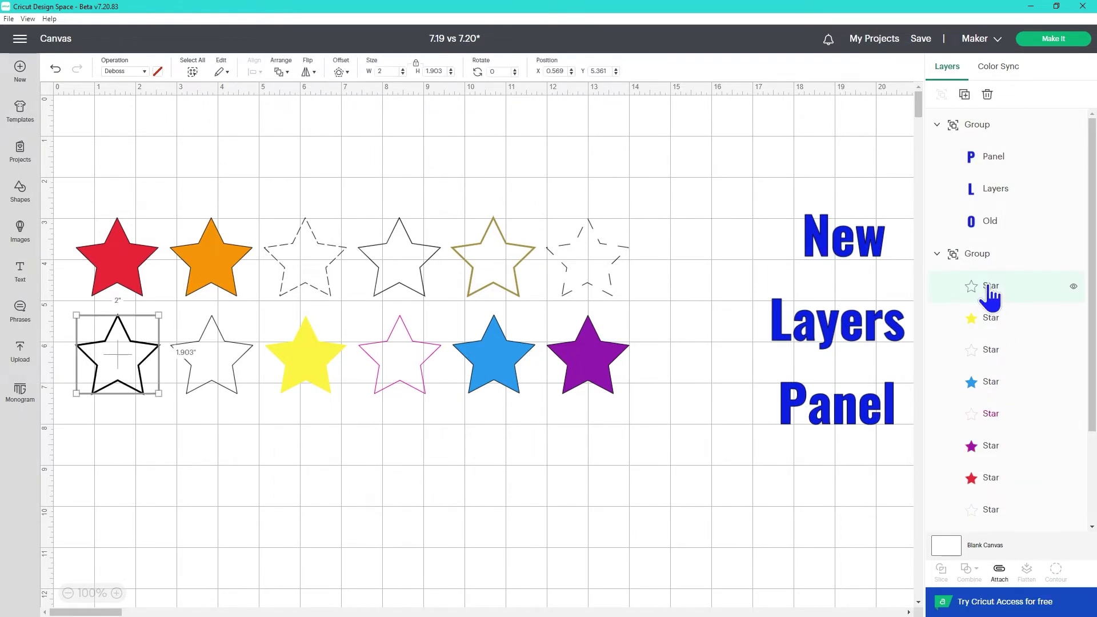
double_click(991, 288)
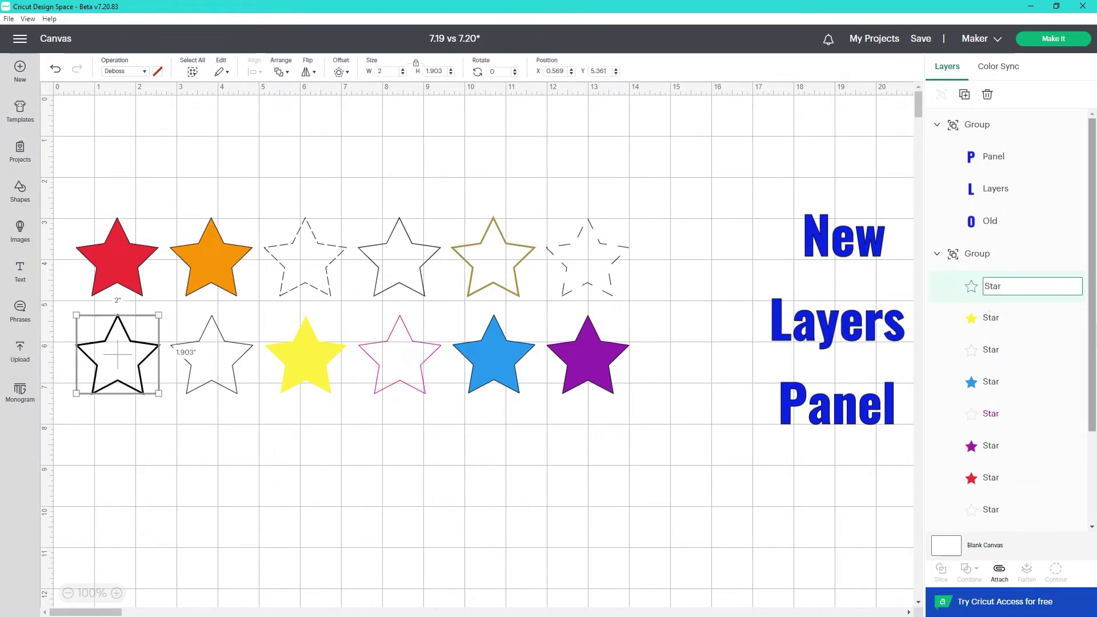
text(Deboss)
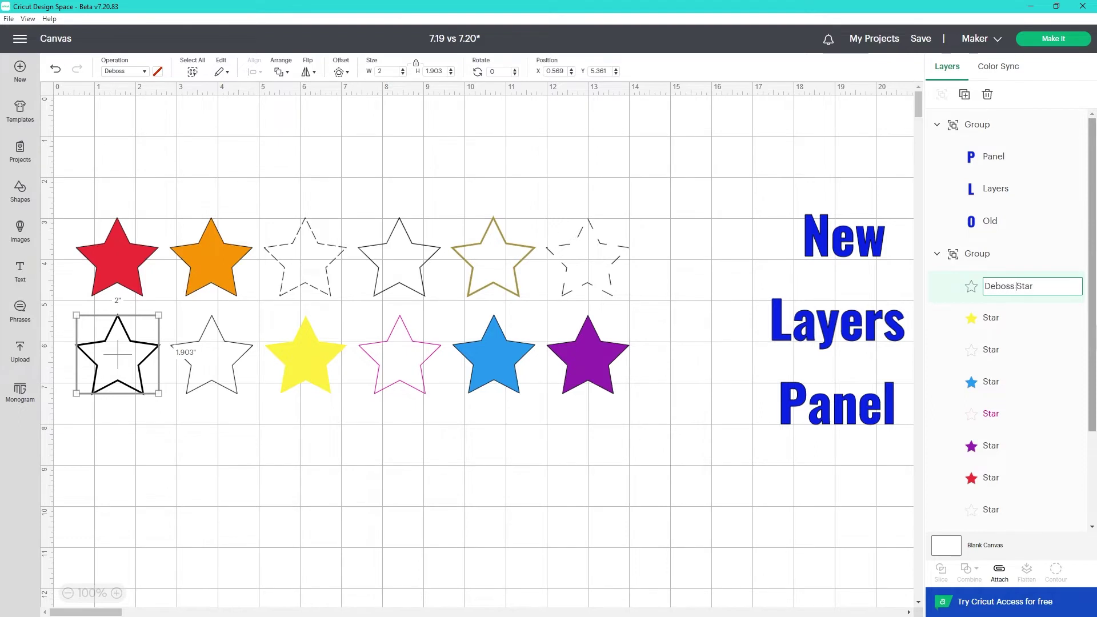
key(Return)
double_click(998, 322)
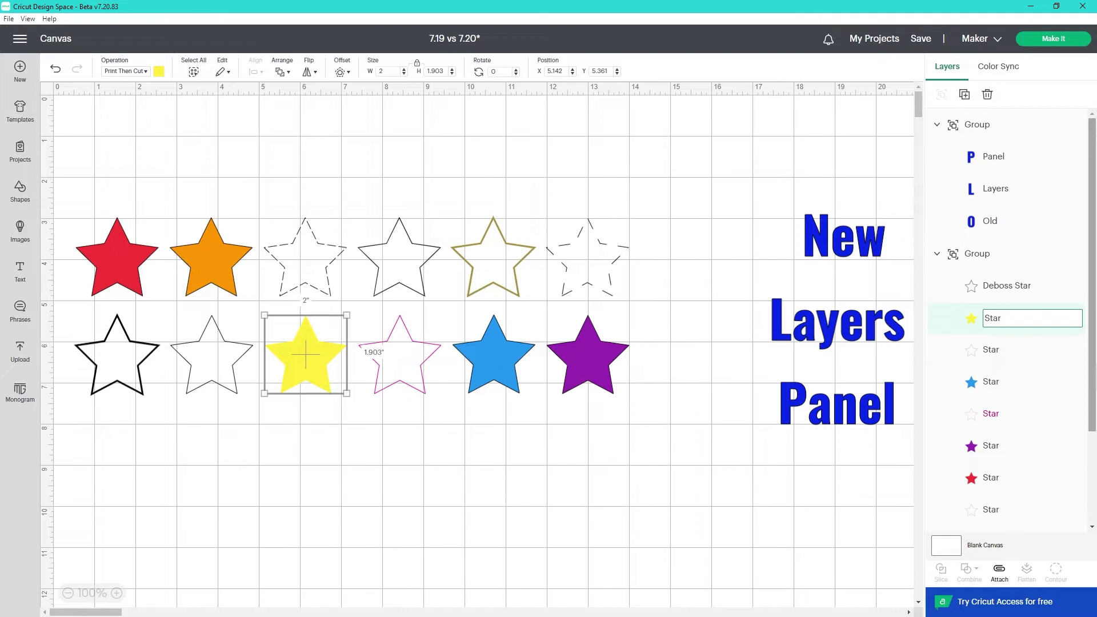
text(PtC)
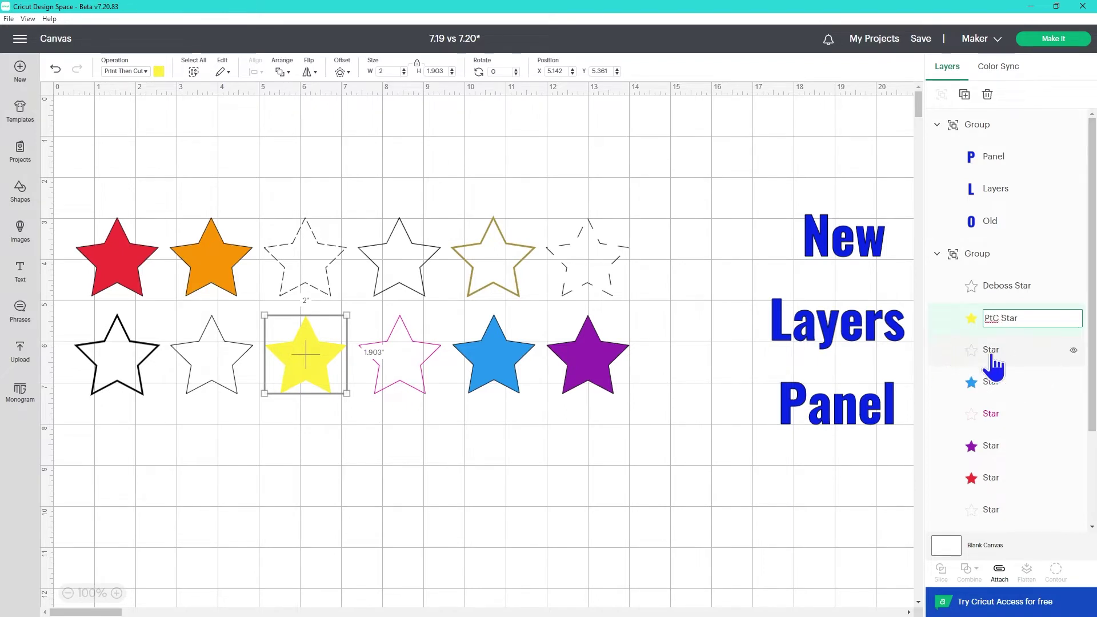
click(993, 350)
- Rename the white outline star 'Engrave Star' and the pink star 'Guide Star'
double_click(986, 351)
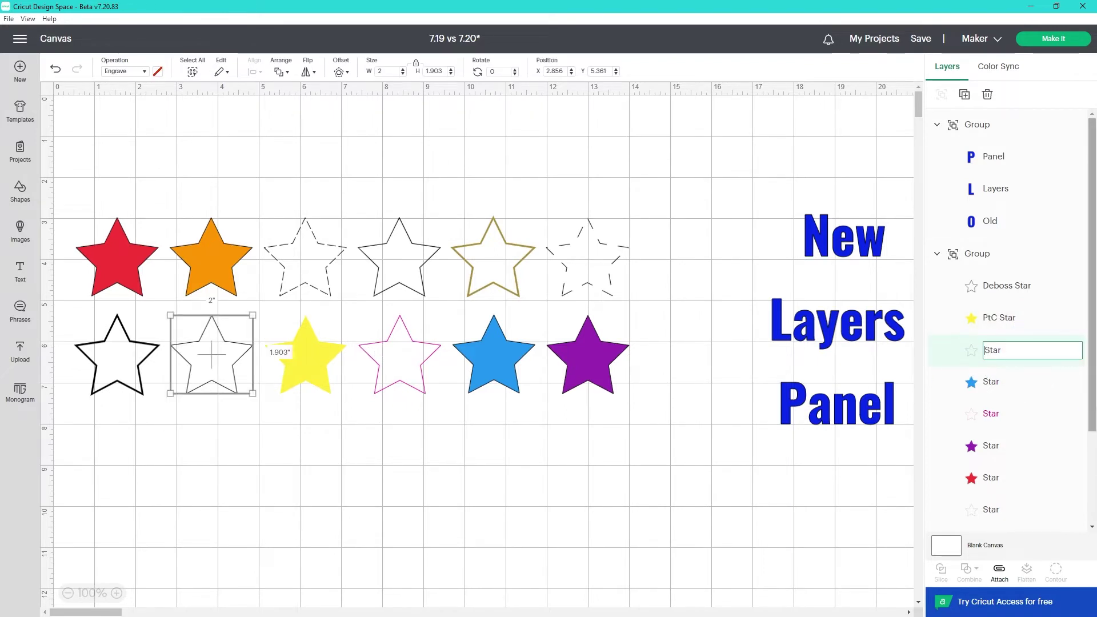
text(Engrave)
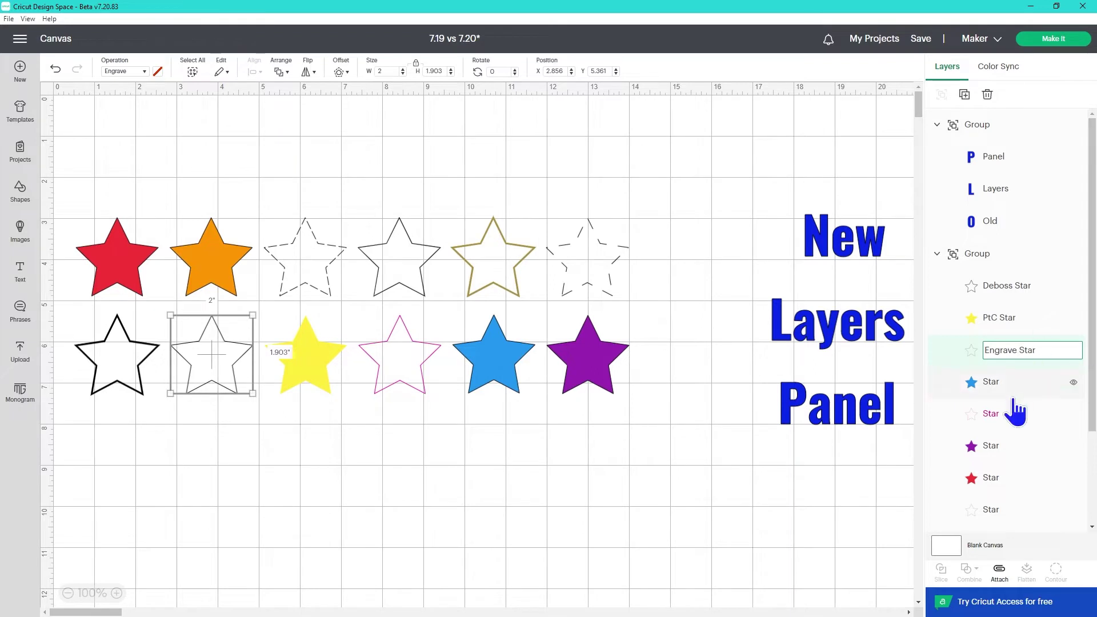
click(994, 385)
right_click(993, 386)
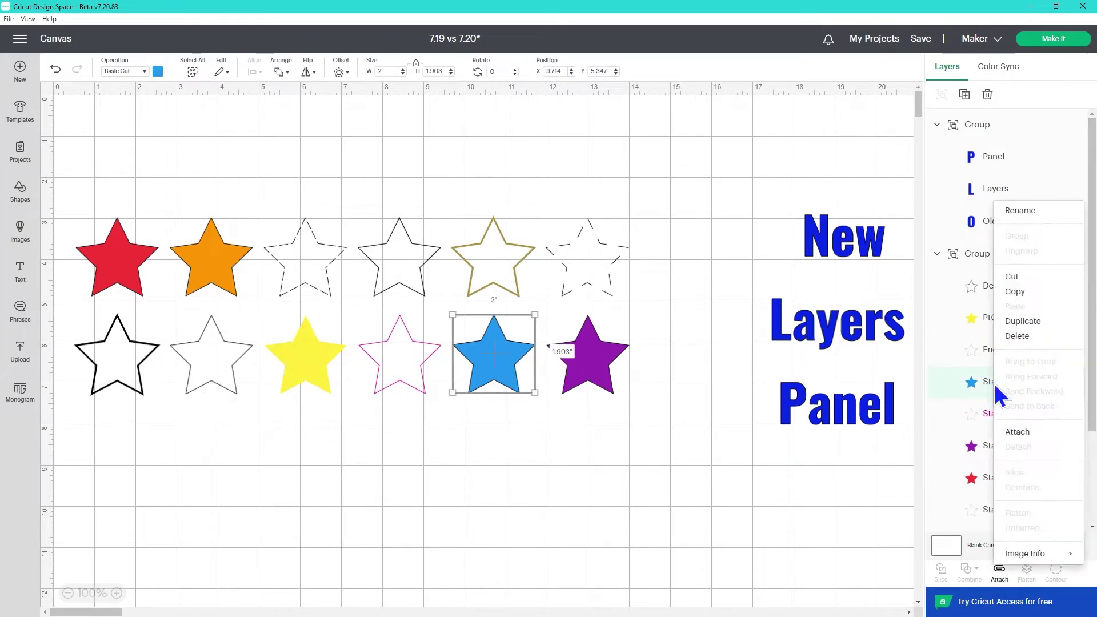
right_click(978, 422)
right_click(981, 426)
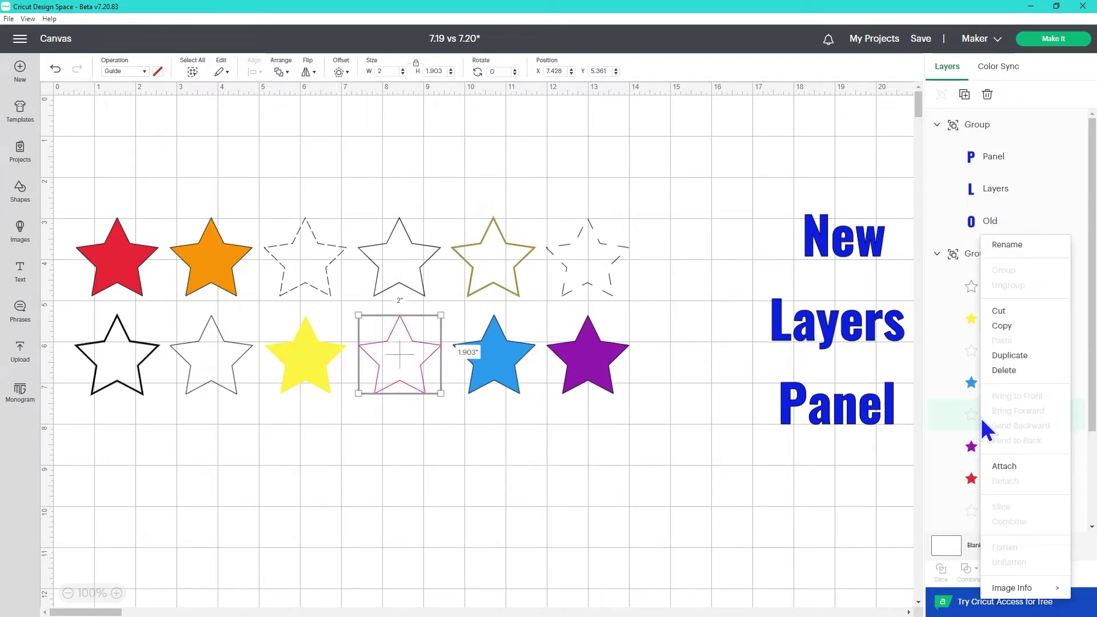
click(1036, 247)
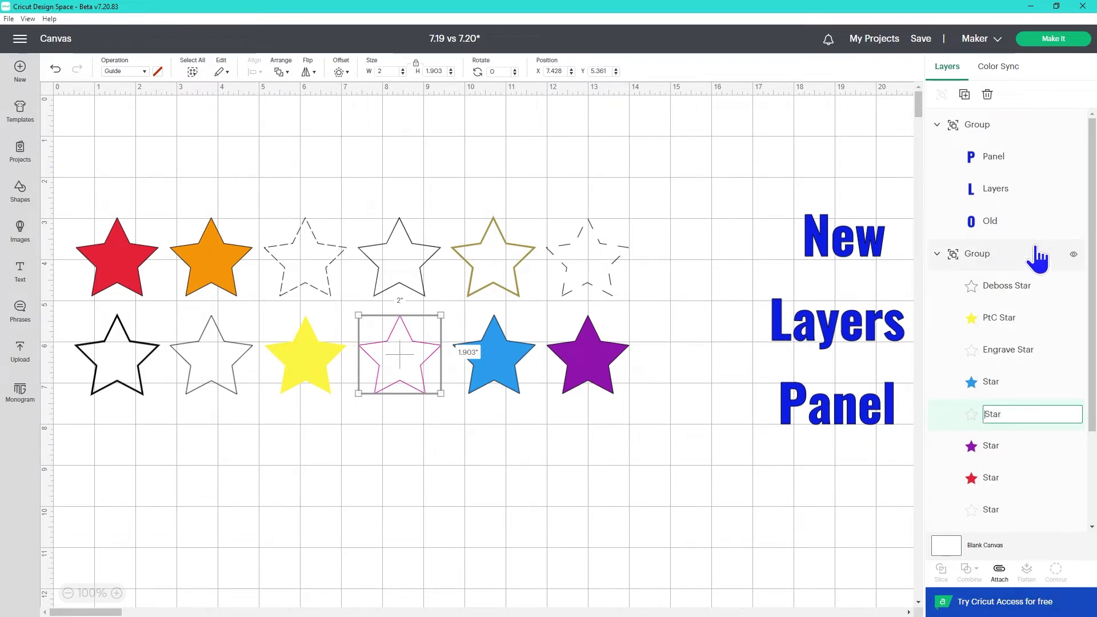
text(Guide)
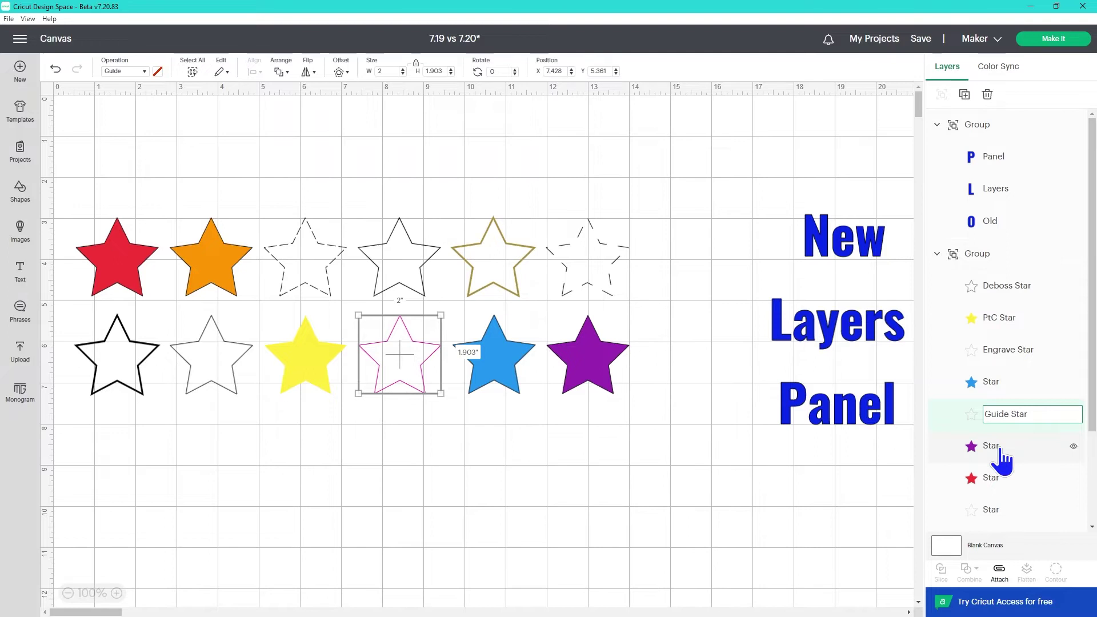
- Type 'Perforate' into the dashed star's layer name to make it 'Perforate Star'
right_click(1000, 452)
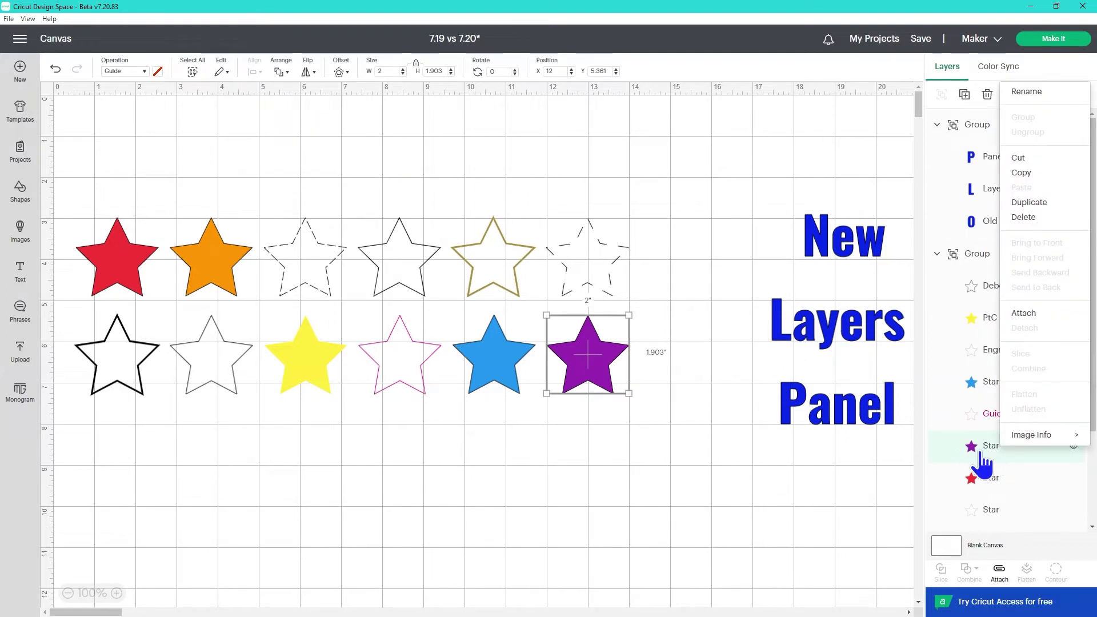
click(985, 478)
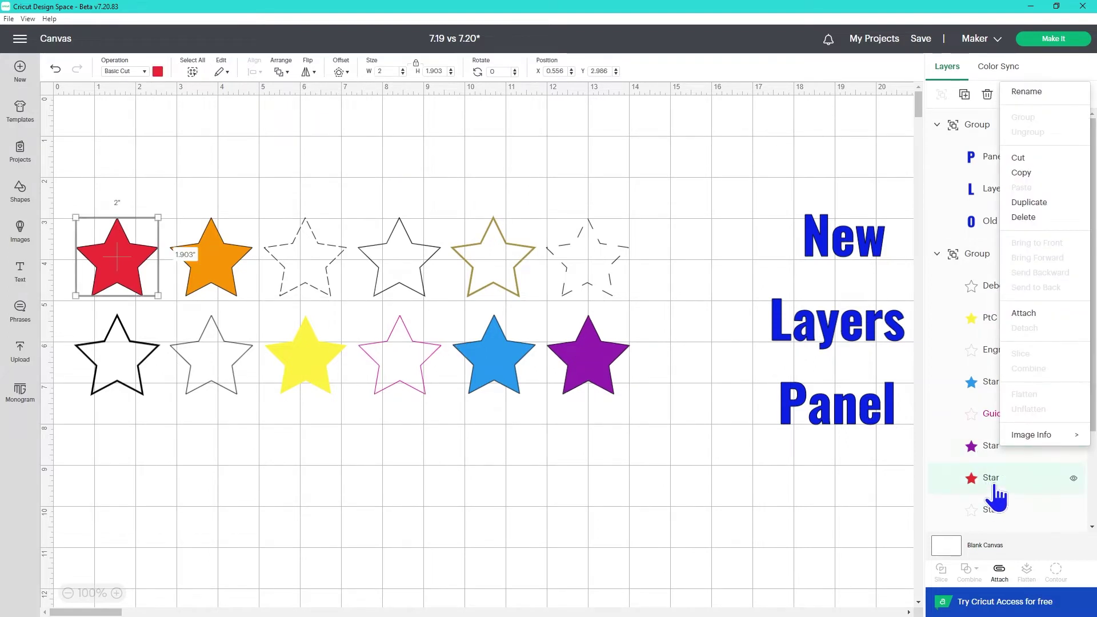
click(997, 511)
right_click(996, 511)
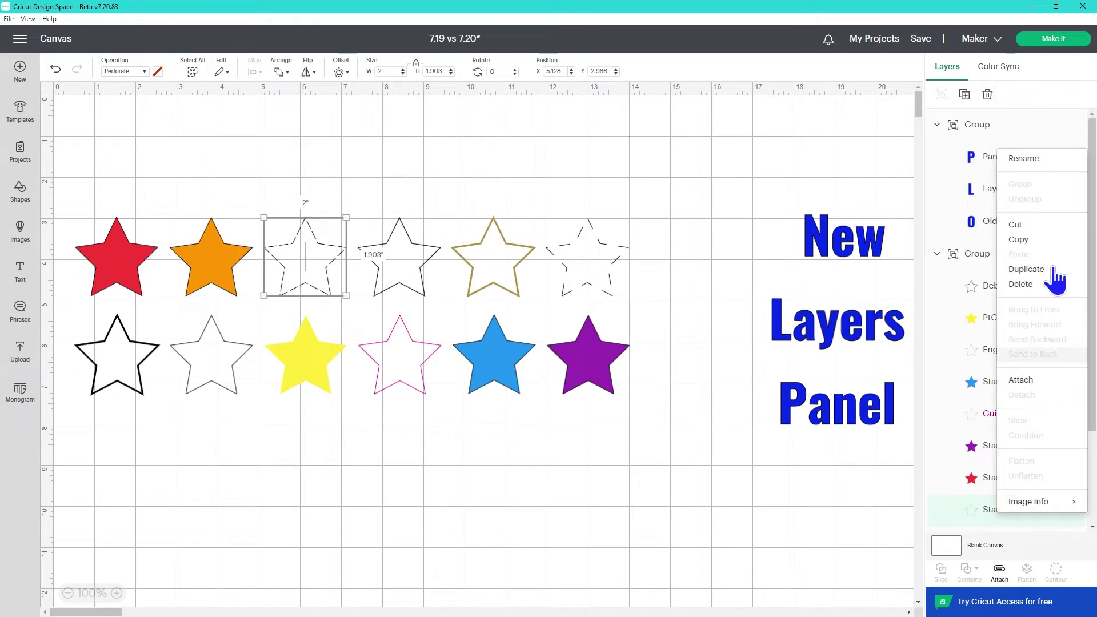
click(1024, 163)
text(Perfo)
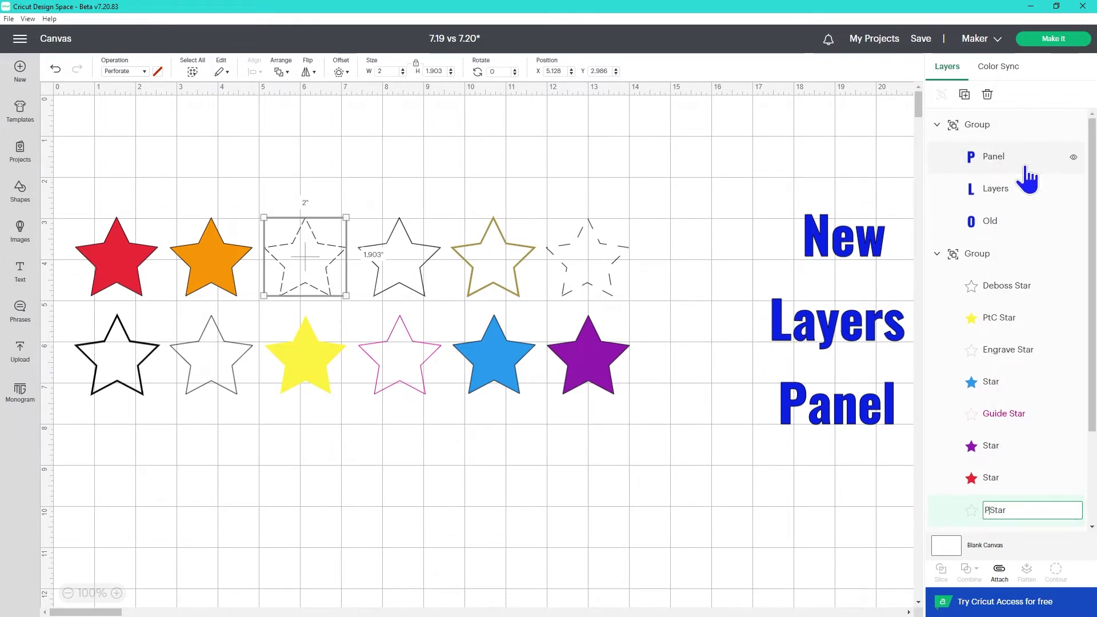
text(rate)
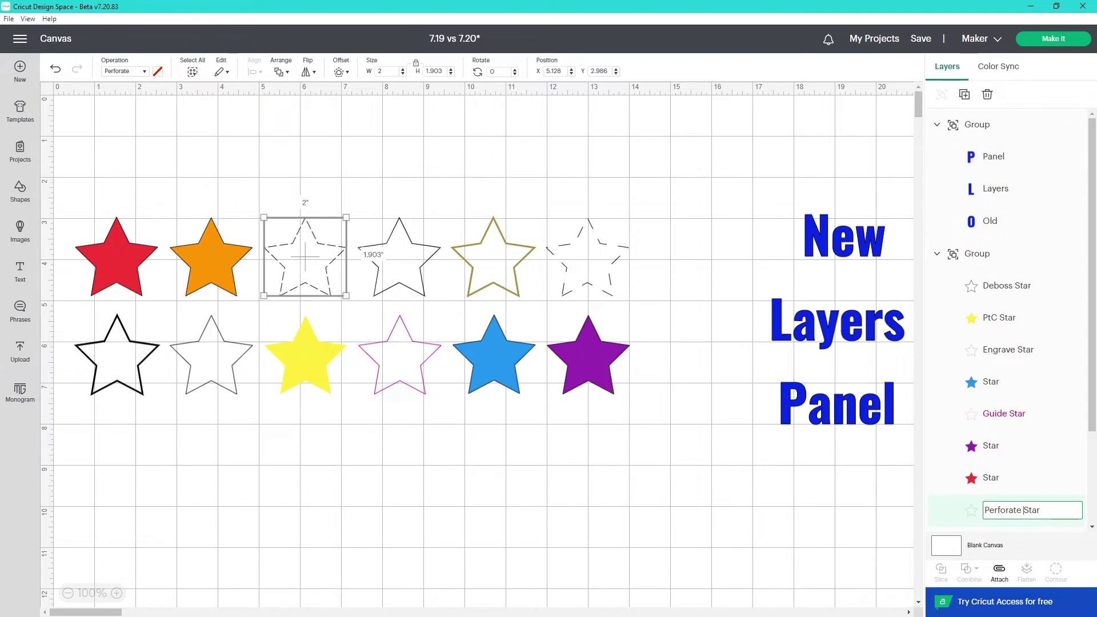
- Confirm the Perforate Star name, move Stars Group to the top, and drag the New layer out of its group
key(Return)
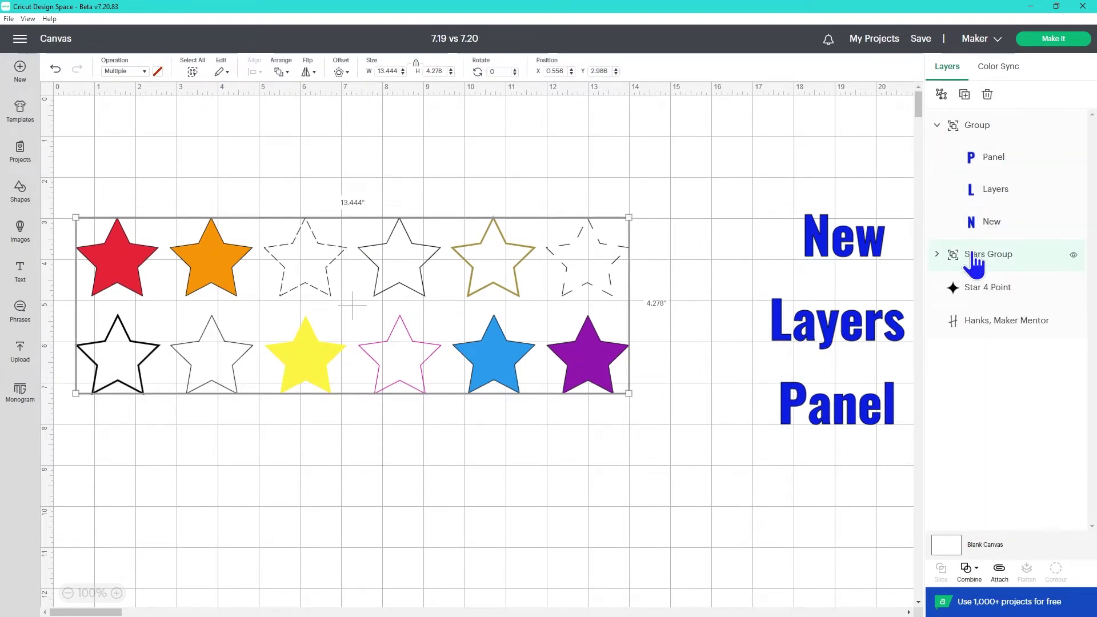
drag(975, 263, 1003, 103)
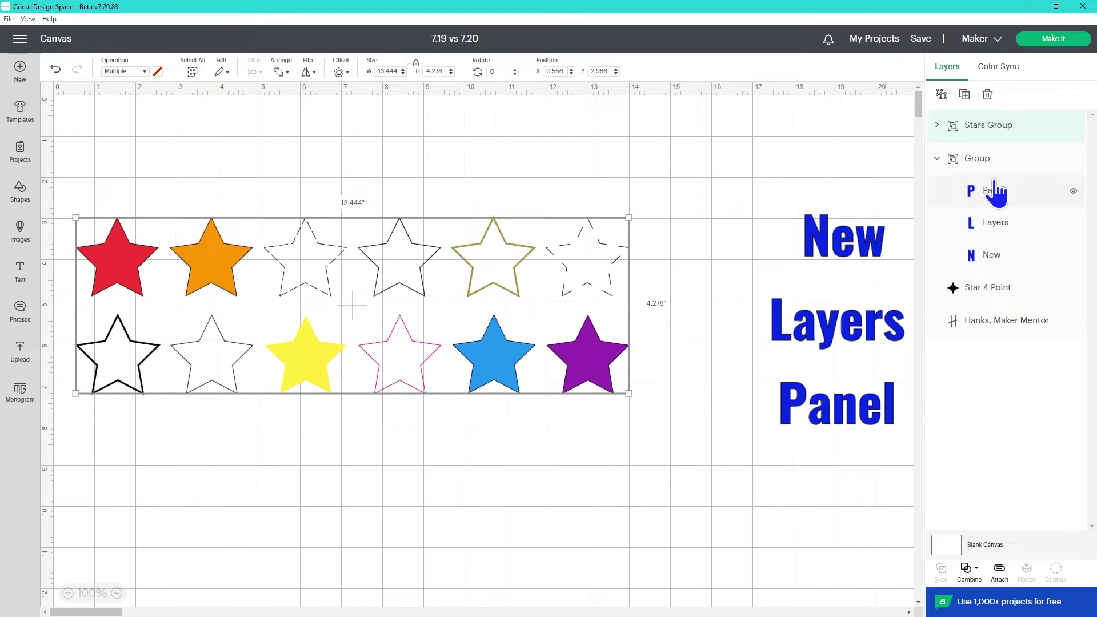
drag(999, 279, 992, 385)
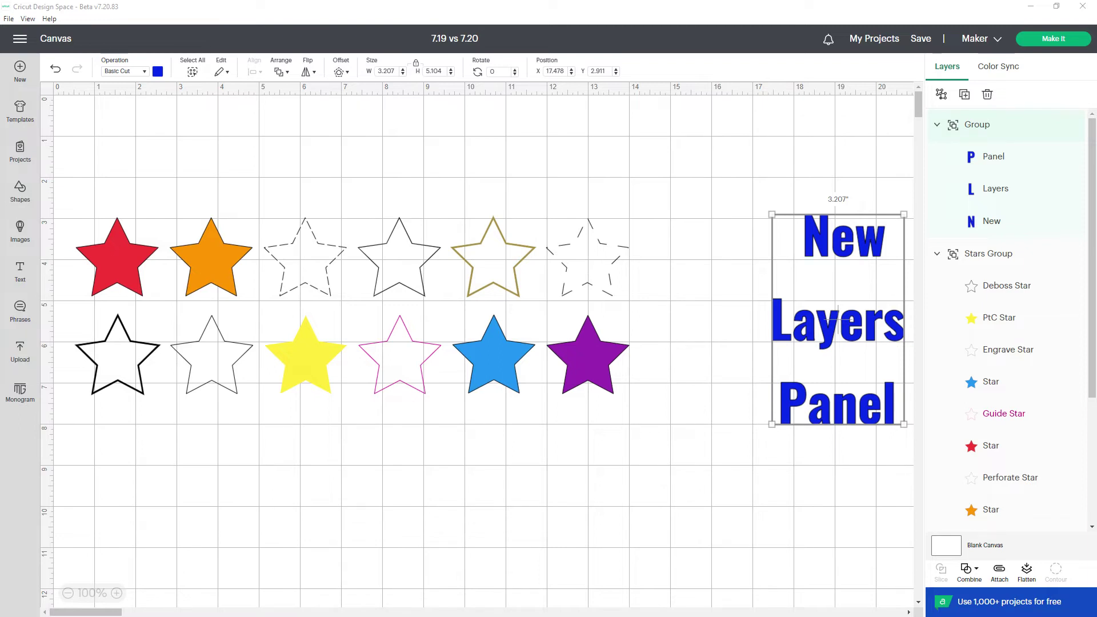
- Unite the New, Layers, Panel text, then undo the unite to keep the words separate
click(971, 578)
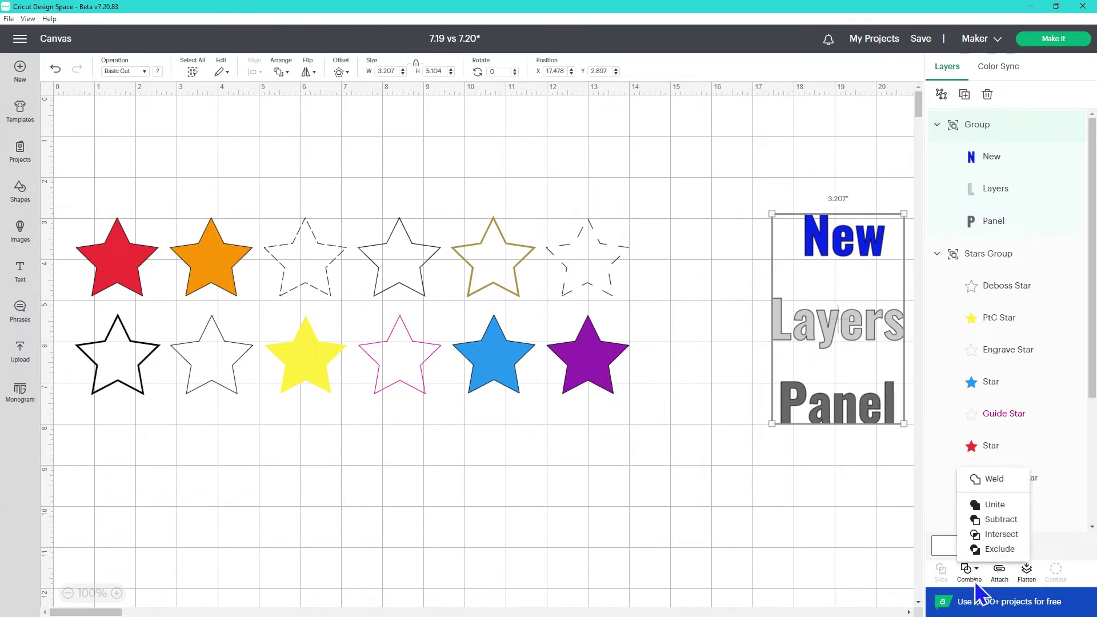
click(1014, 505)
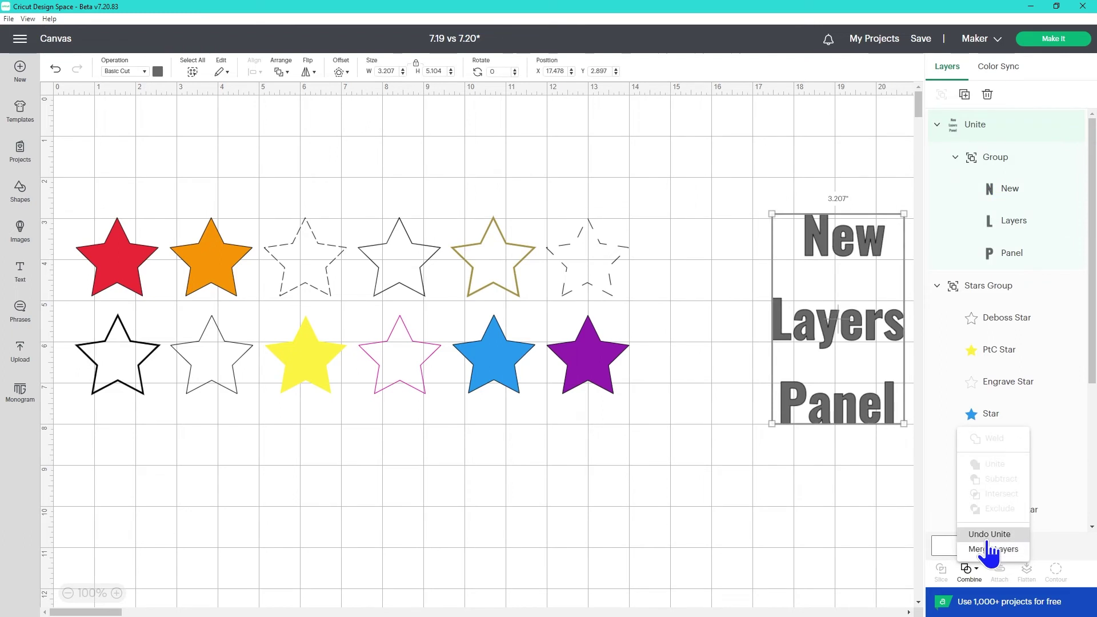
click(988, 536)
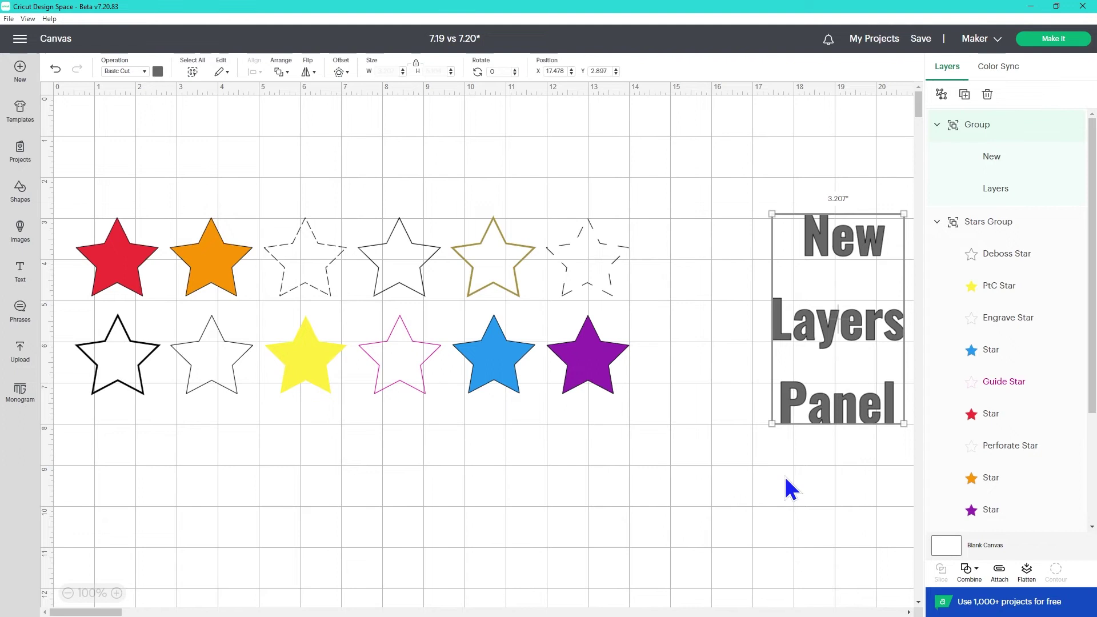
- Recolour New, then place the small 4-point star and two duplicates inside the grey square
click(158, 72)
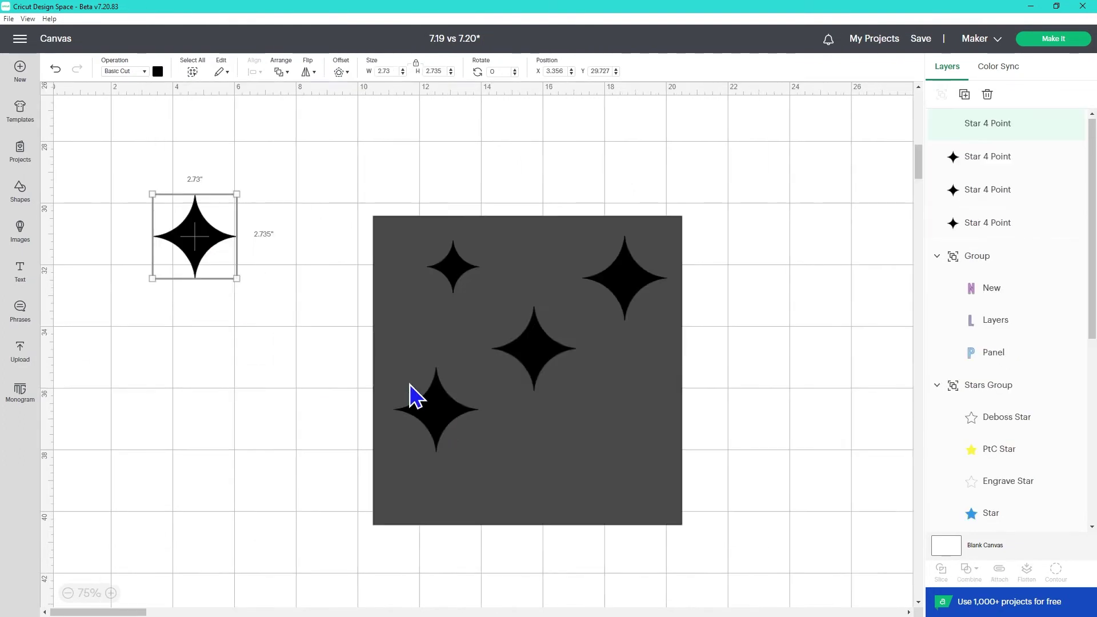
drag(182, 231, 632, 451)
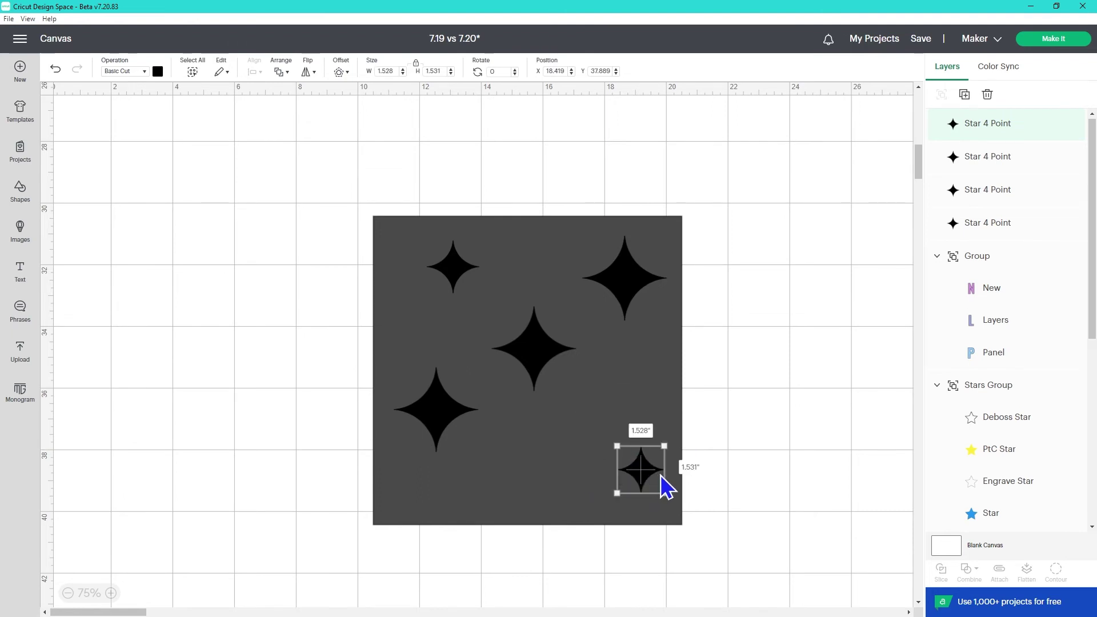
key(ctrl+d)
drag(193, 239, 504, 475)
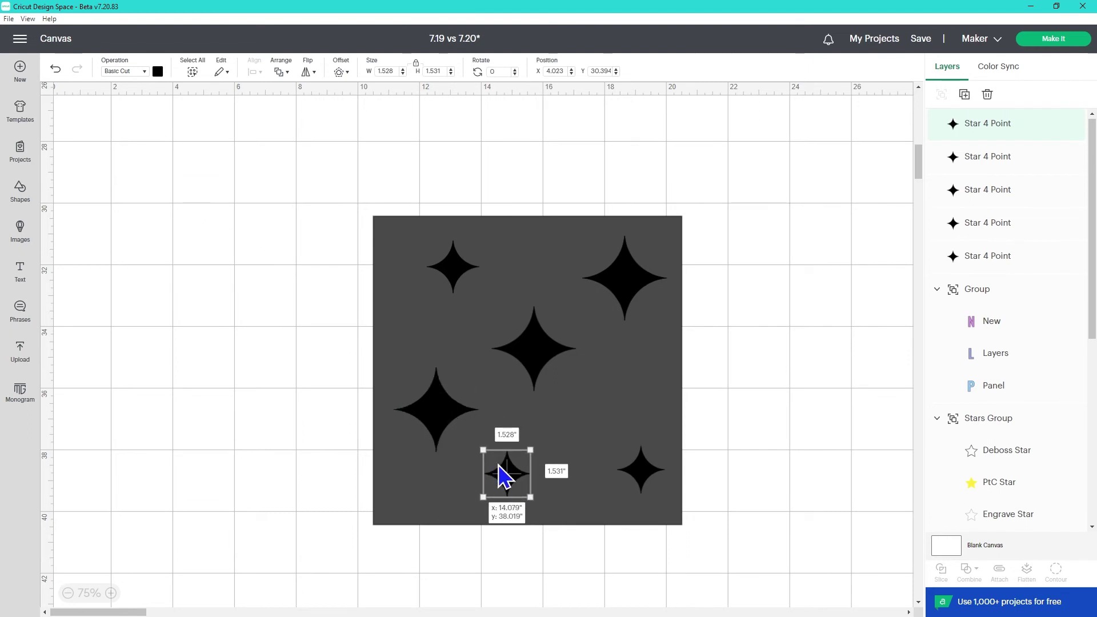
key(ctrl+d)
drag(211, 251, 573, 398)
click(754, 335)
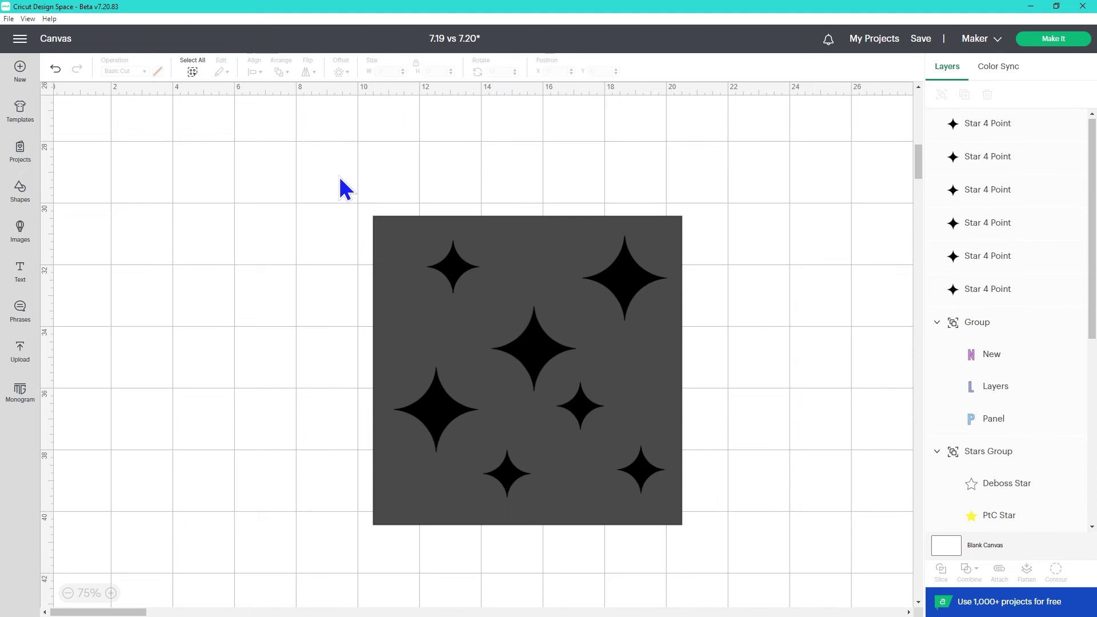
- Subtract the seven 4-point stars from the 10.002-inch grey square
drag(309, 167, 755, 556)
click(969, 569)
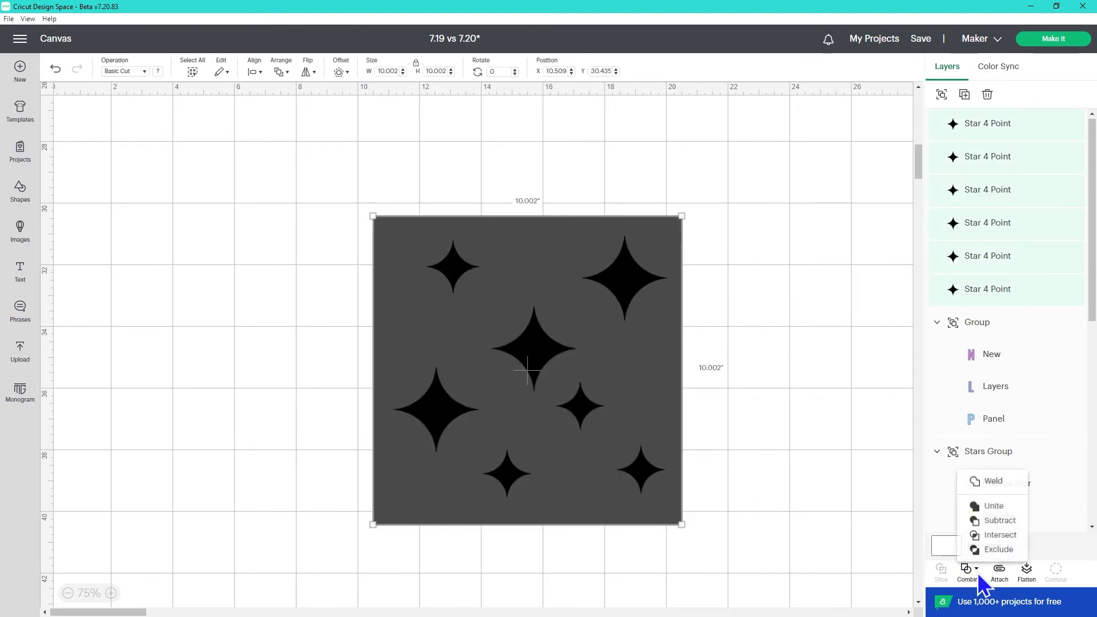
click(1004, 519)
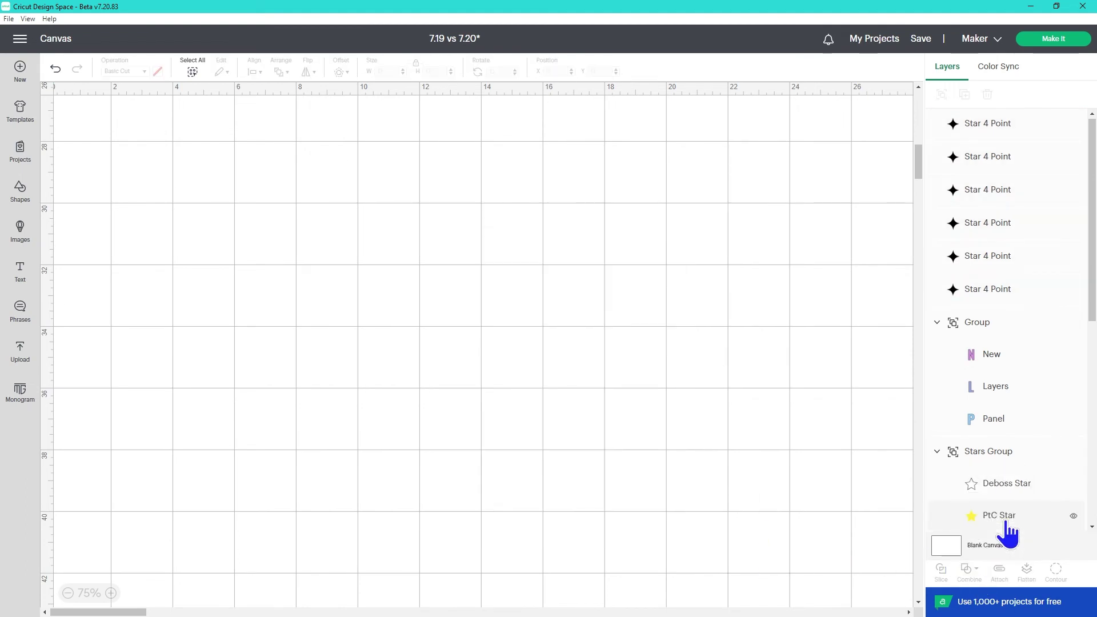
click(824, 385)
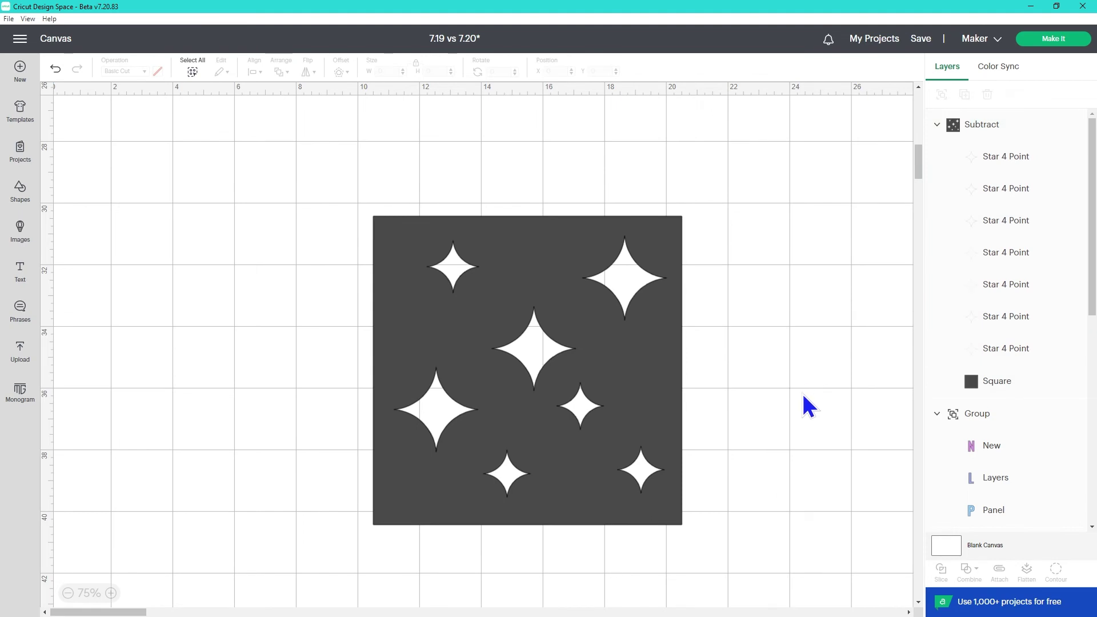
click(663, 435)
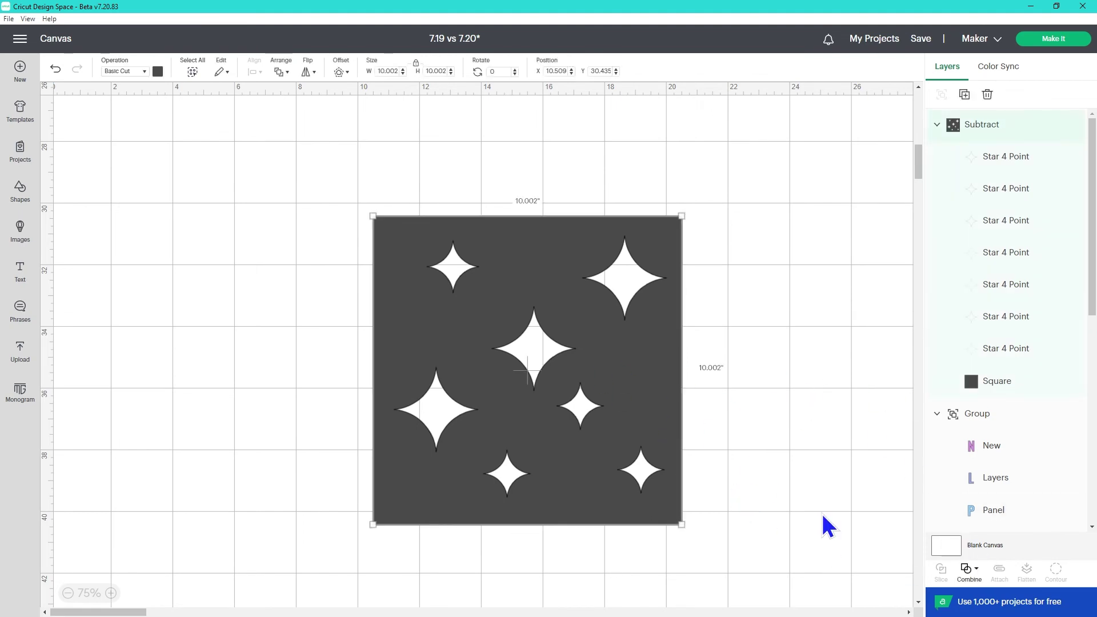
click(974, 573)
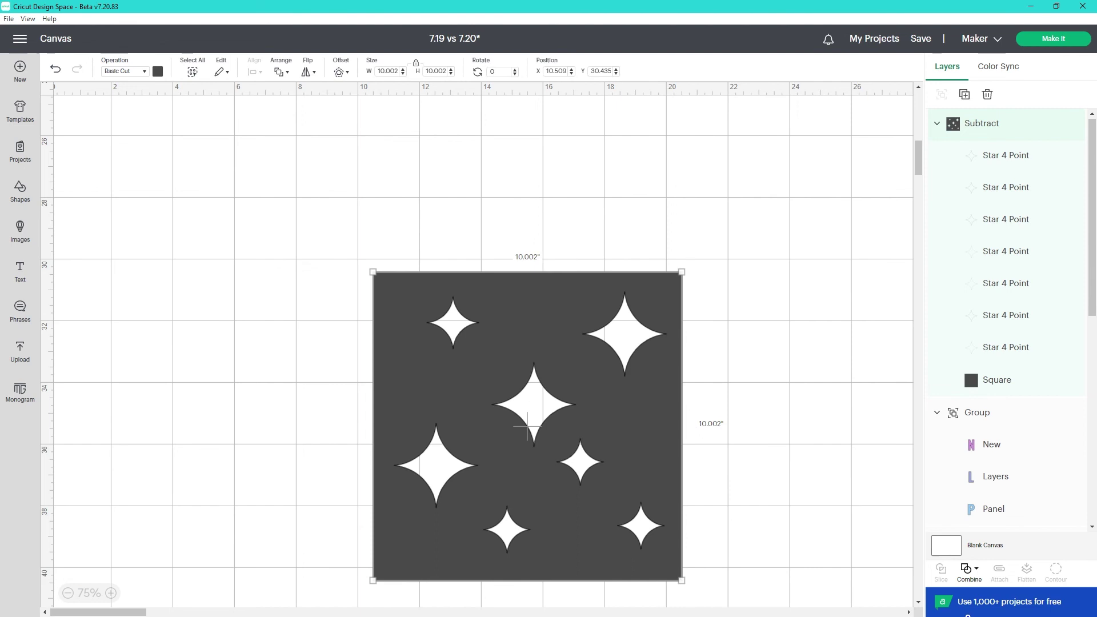
- Merge the star-cutout Subtract group into a single Merge layer
click(975, 568)
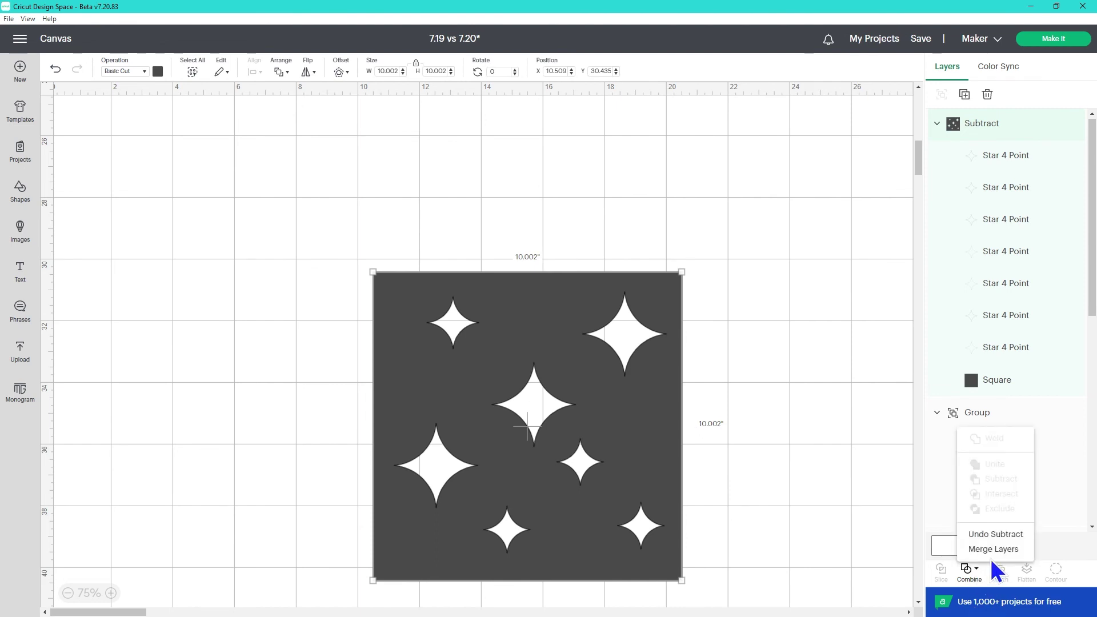
click(997, 549)
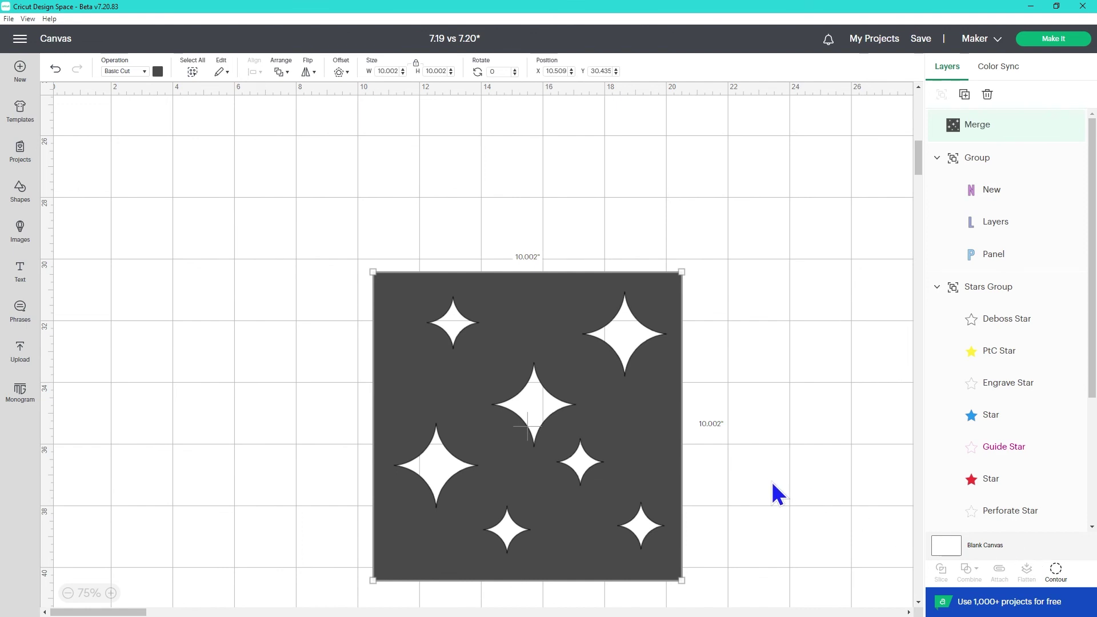